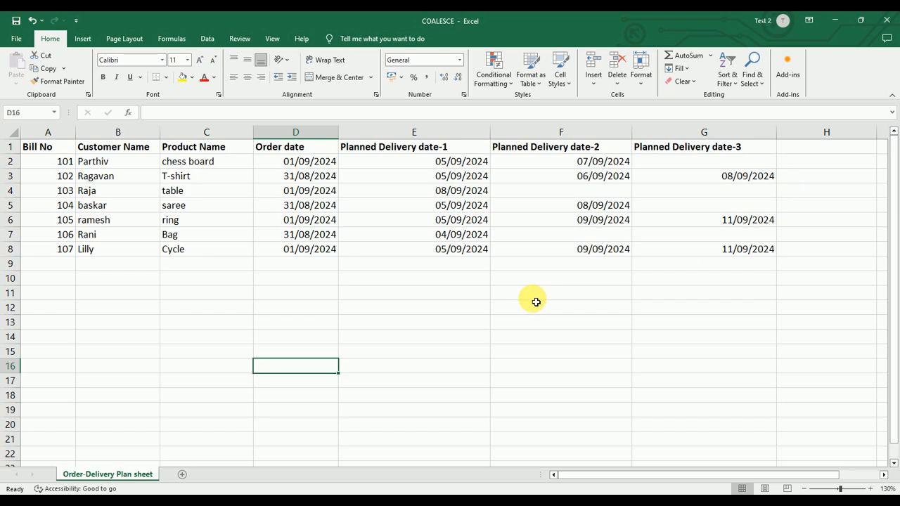
- Switch to Power BI and add a calculated column named Max Delivery date to the Order-Delivery Plan sheet table
left_click(815, 152)
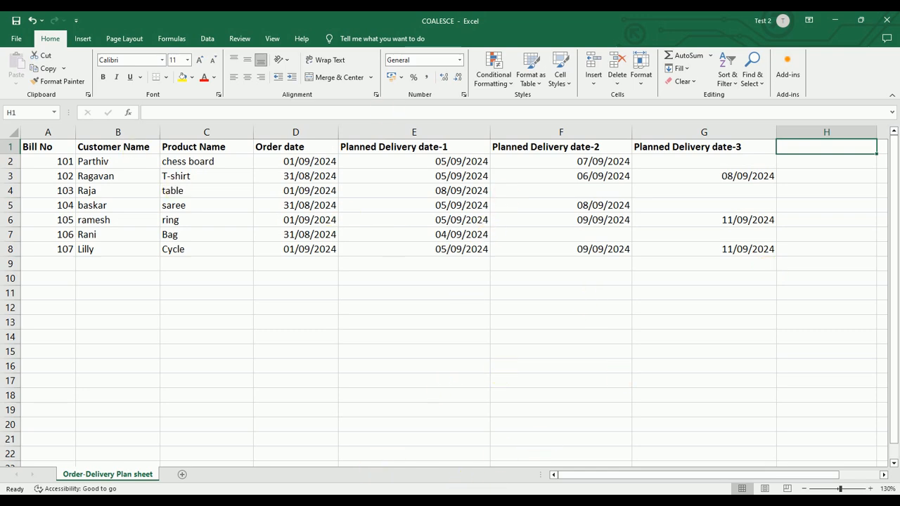
key("alt+Tab")
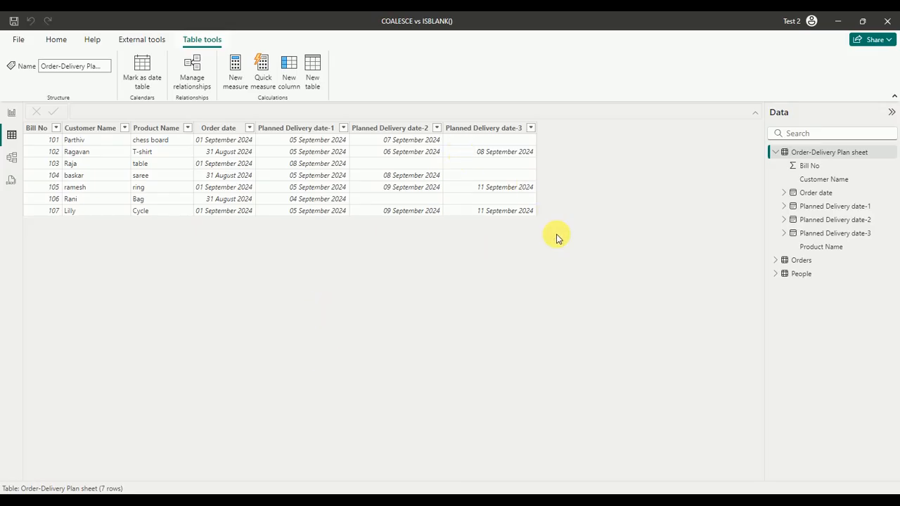
left_click(286, 83)
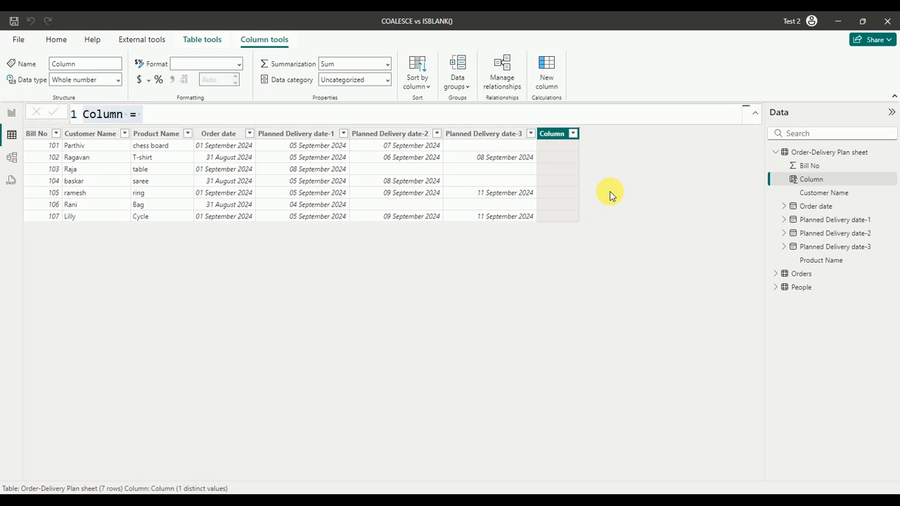
type("Max Delivery date")
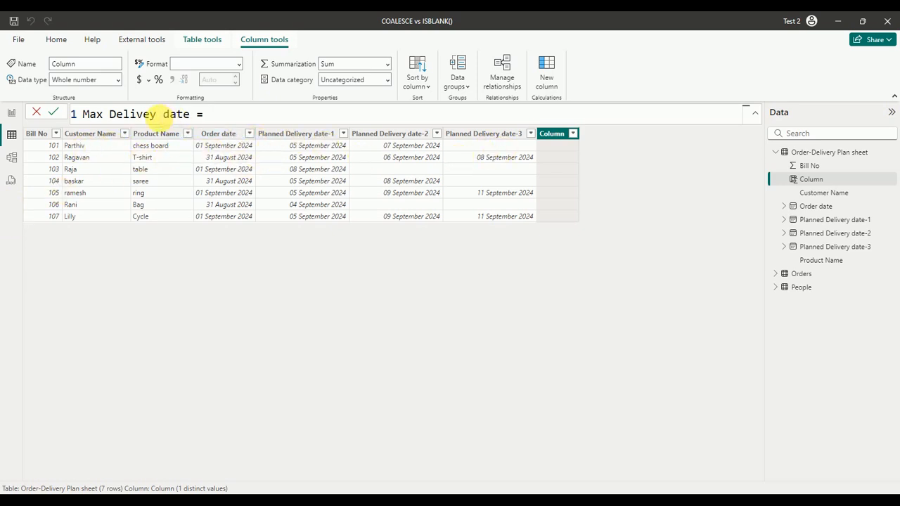
double_click(150, 114)
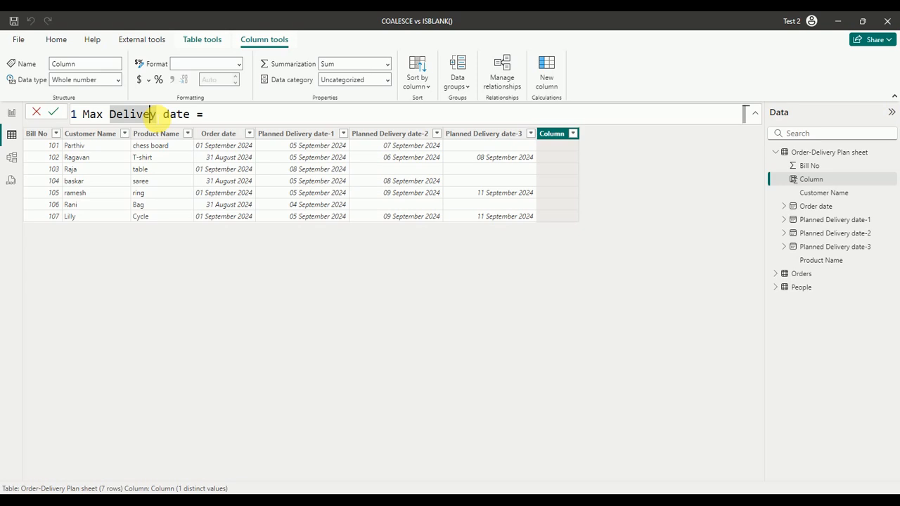
type("Delivery date = ")
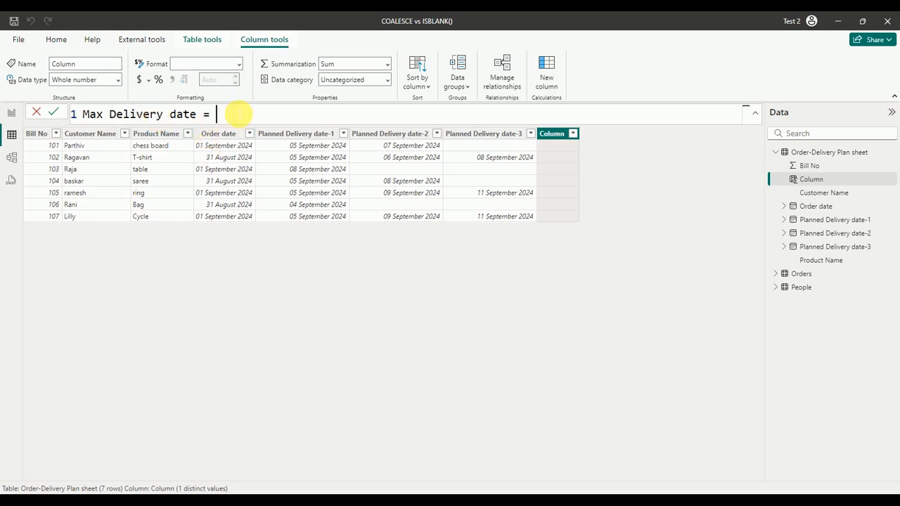
- Define Max Delivery date with COALESCE over Planned Delivery date-3, Planned Delivery date-2 and Planned Delivery date-1, in that order, and commit the formula
type("co")
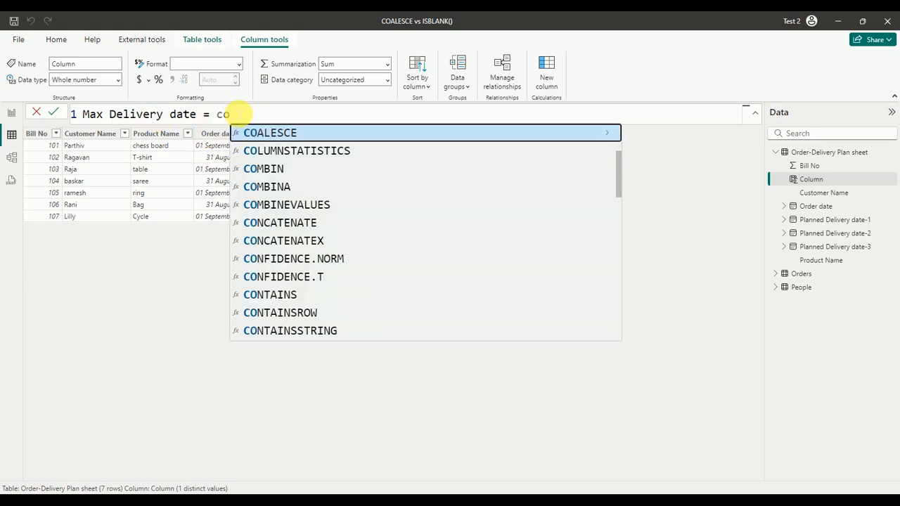
key("Tab")
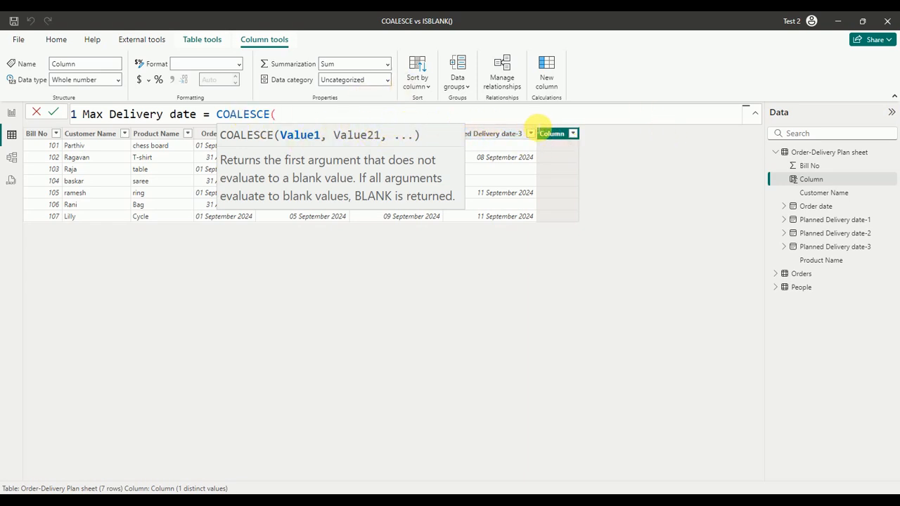
type("pl")
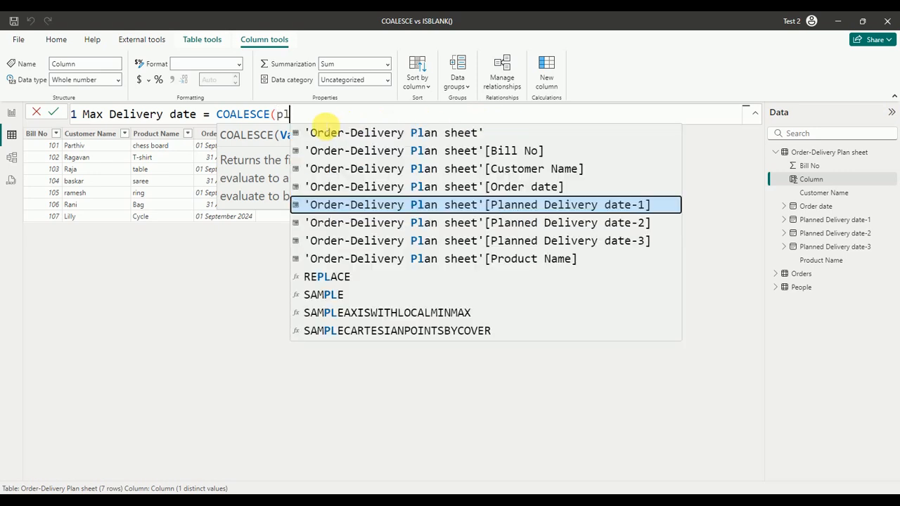
left_click(563, 240)
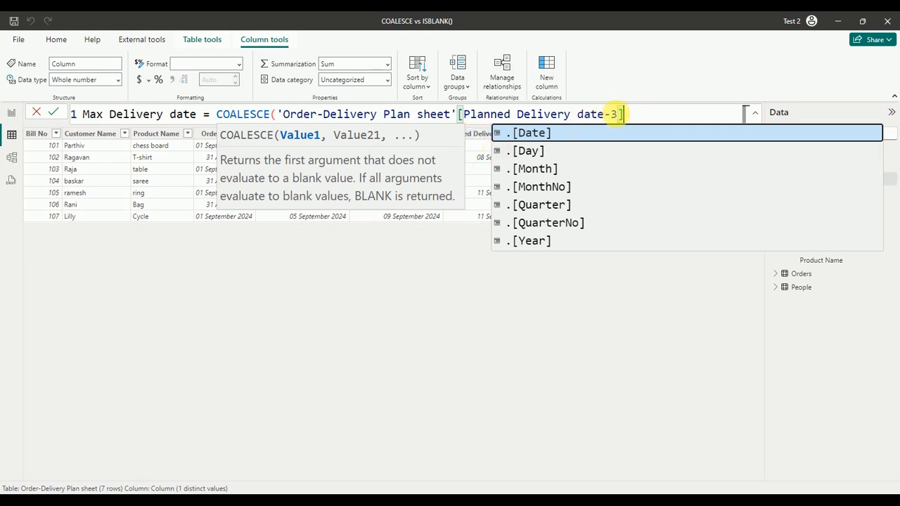
type(",")
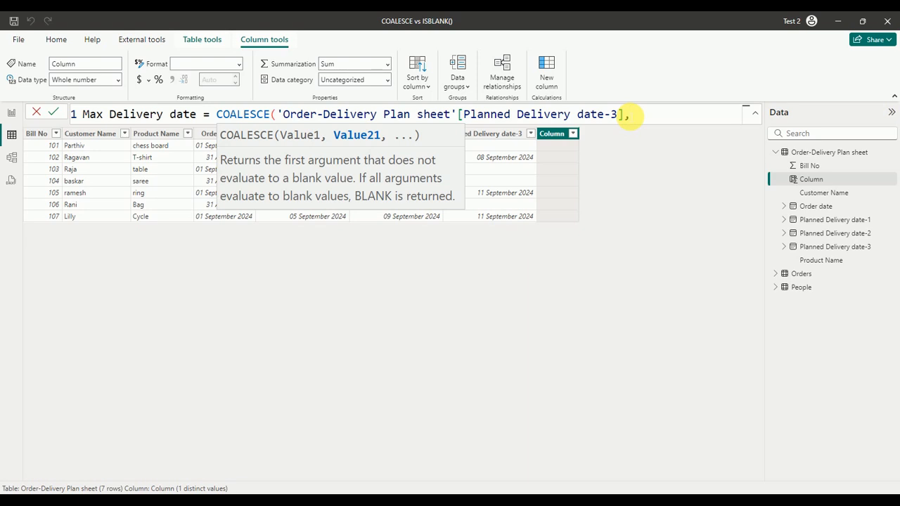
type("pla")
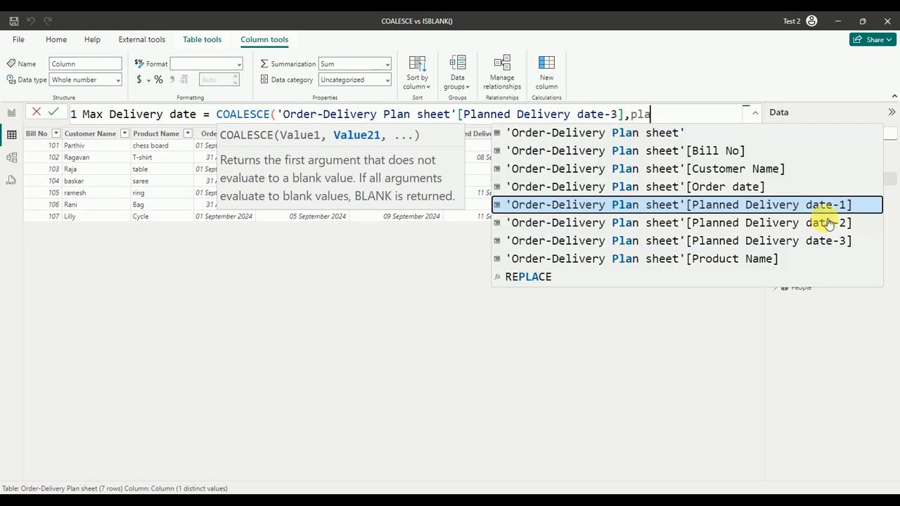
left_click(791, 223)
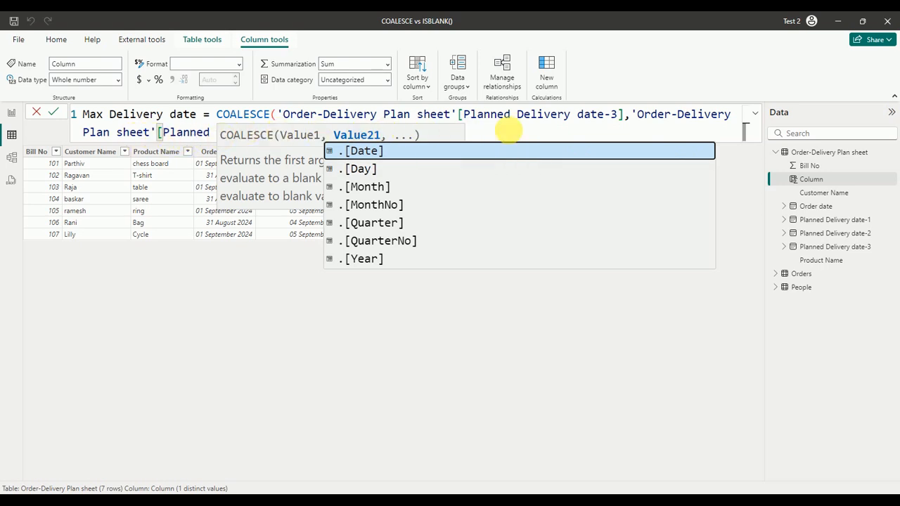
type(",")
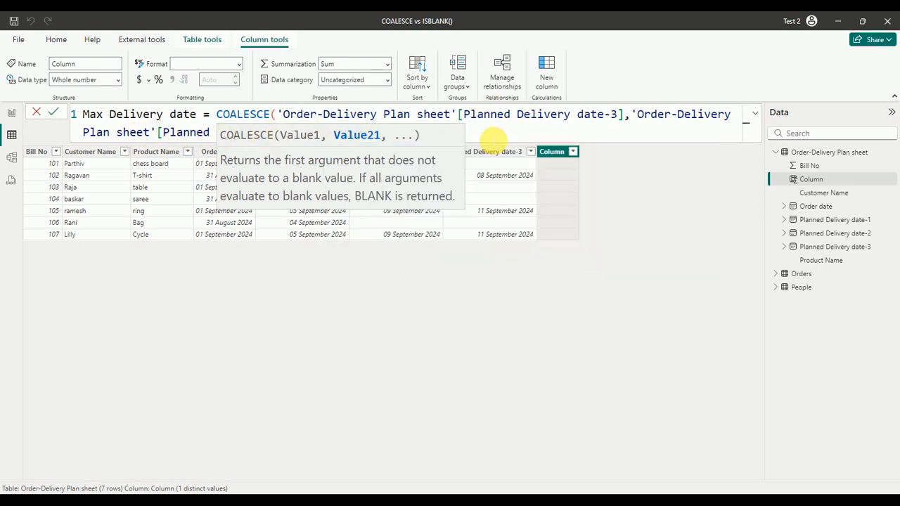
type("pla")
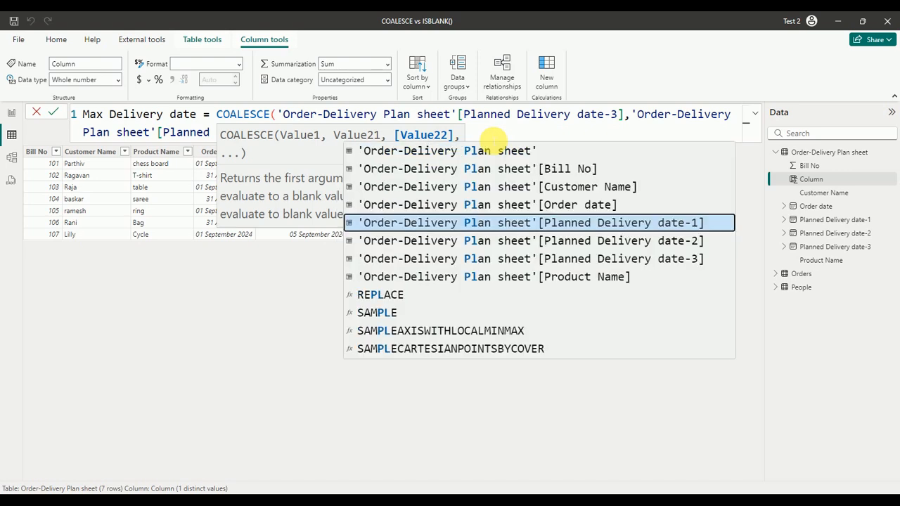
left_click(693, 223)
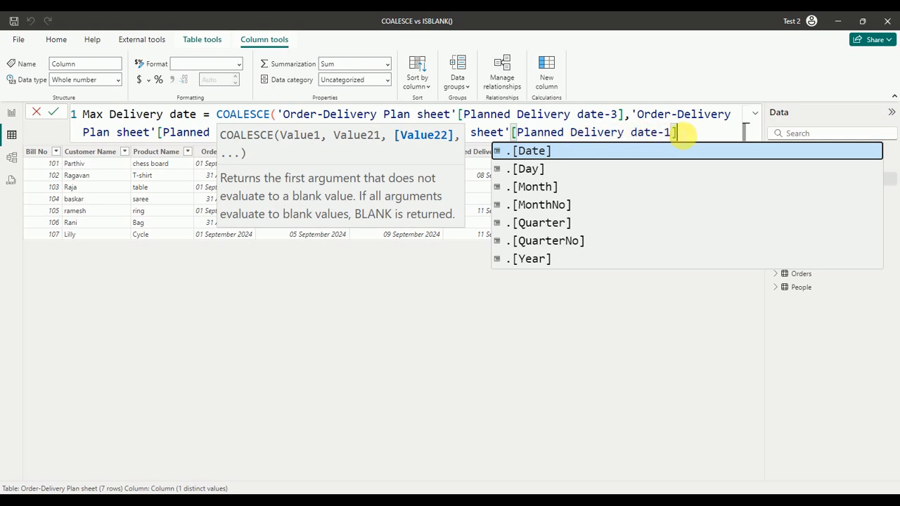
type(")")
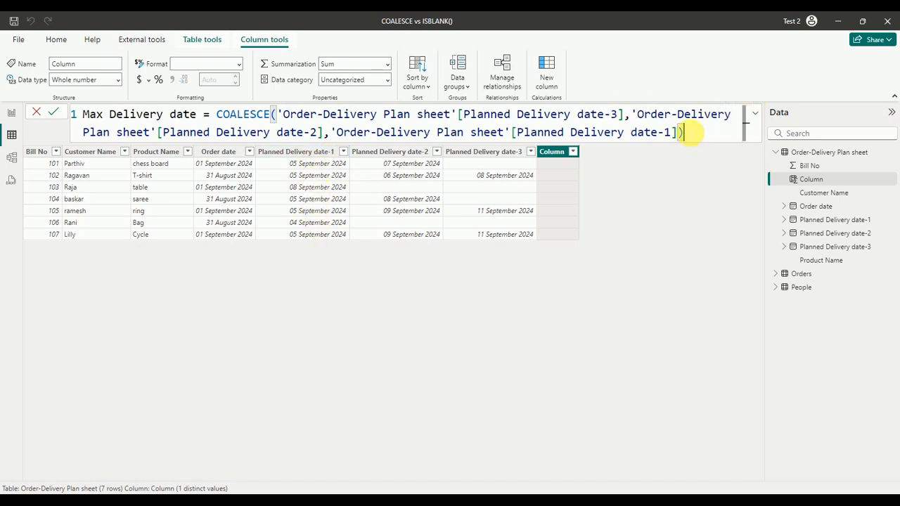
left_click(60, 115)
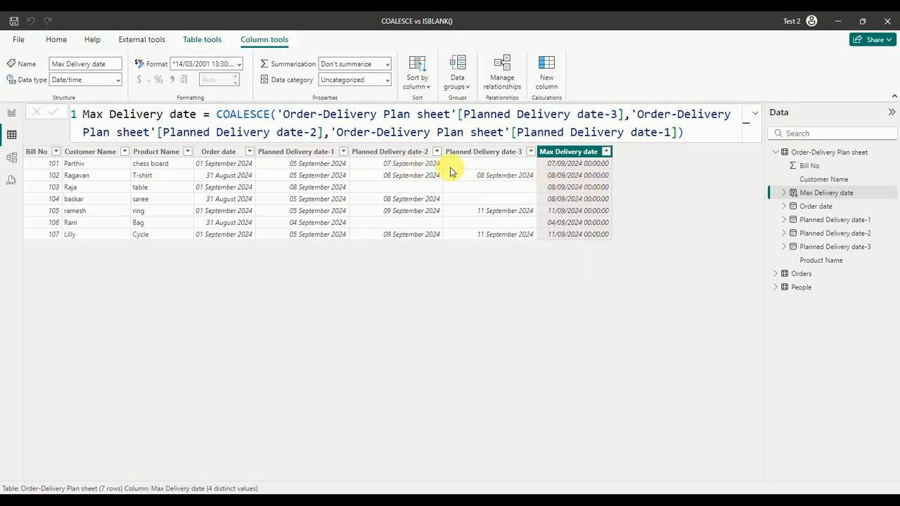
- Format the Max Delivery date column as 14 March 2001 (dd mmmm yyyy)
left_click(239, 64)
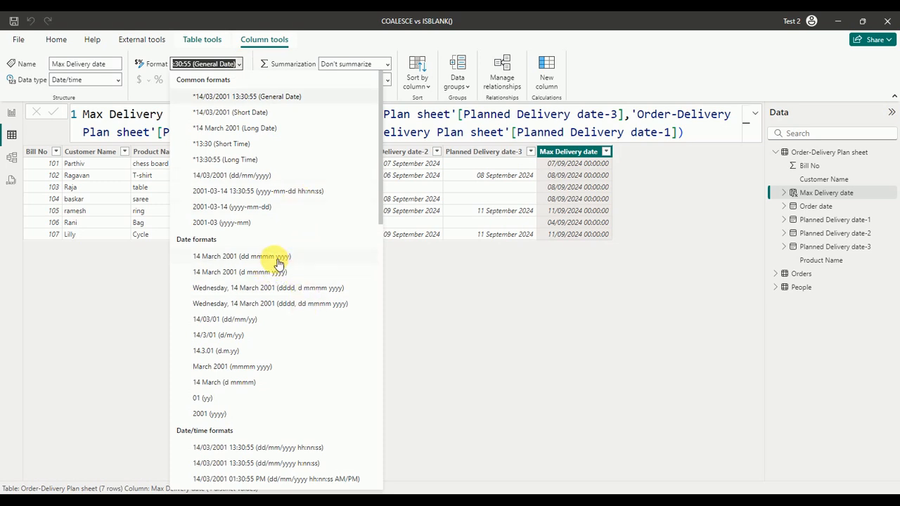
left_click(254, 260)
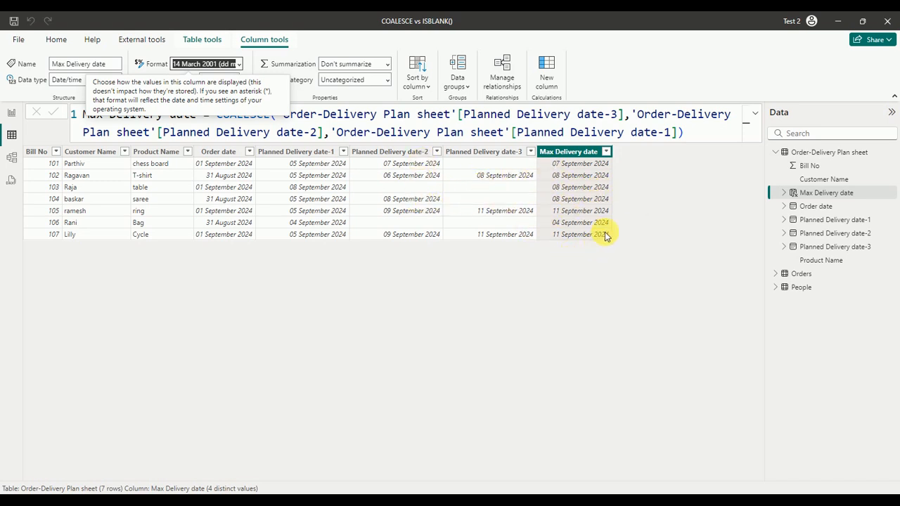
left_click(703, 133)
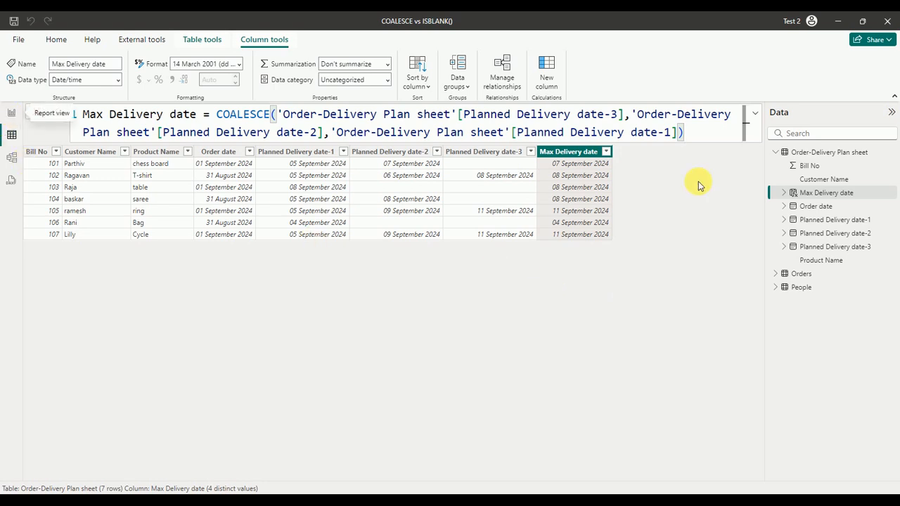
- Go to the report view and examine the fields used by the sales matrix on Page 1
left_click(12, 115)
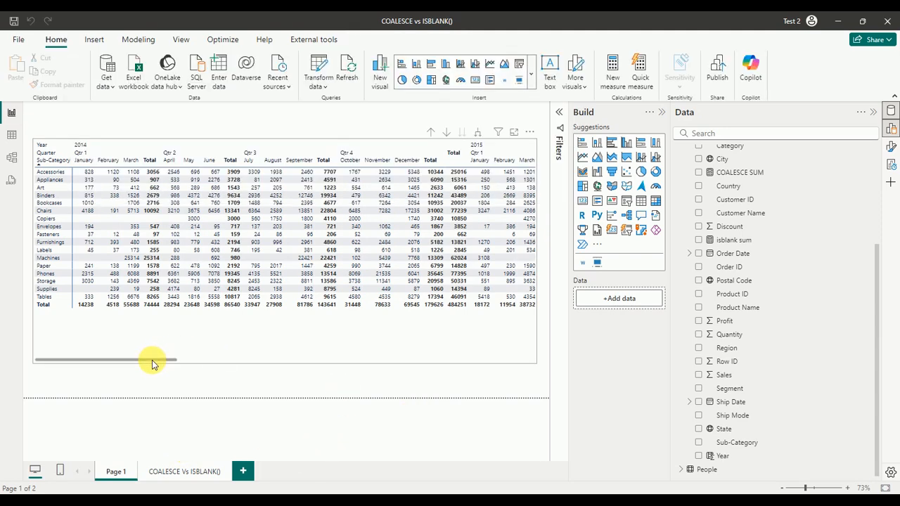
left_click(153, 363)
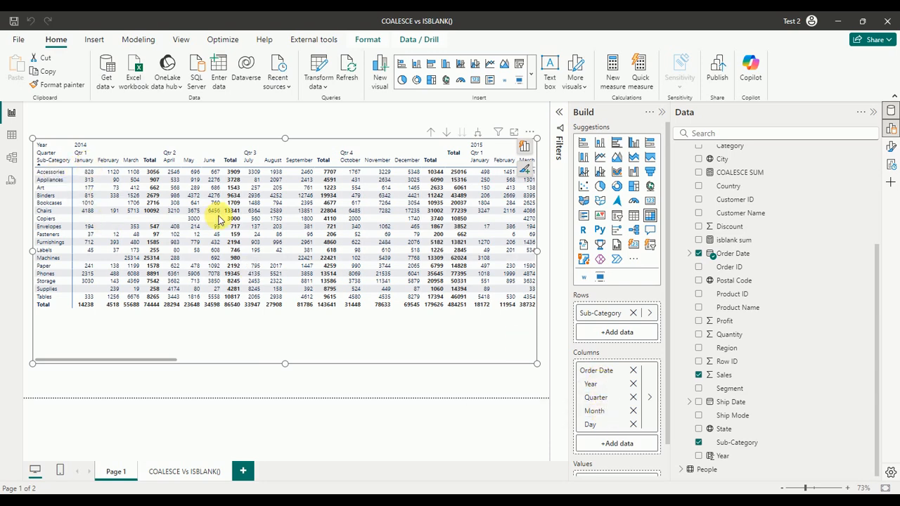
scroll(599, 450, "down", 1)
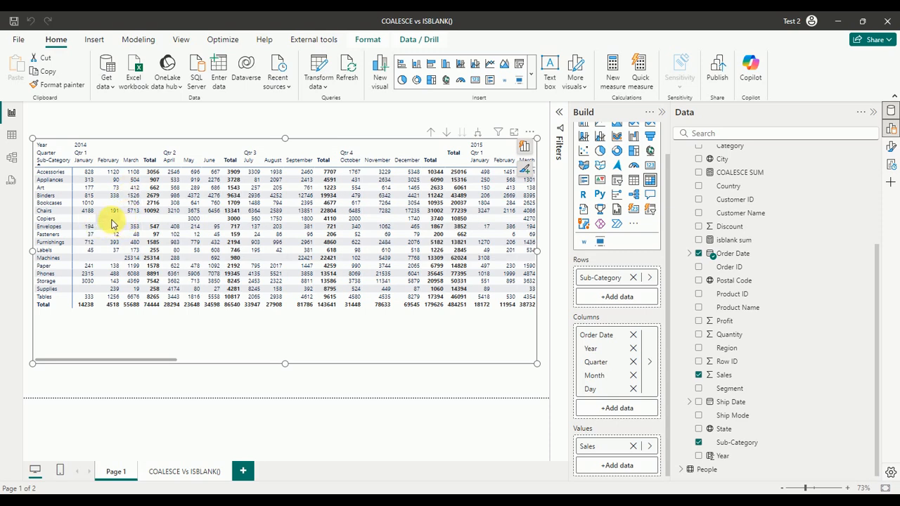
- Go to the COALESCE Vs ISBLANK() page and review the formula of the isblank sum measure used in the first matrix
left_click(172, 473)
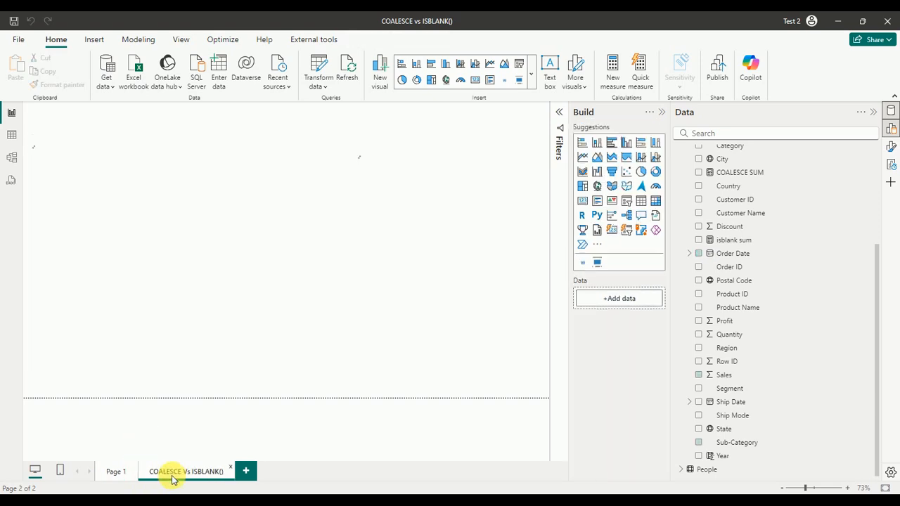
left_click(320, 358)
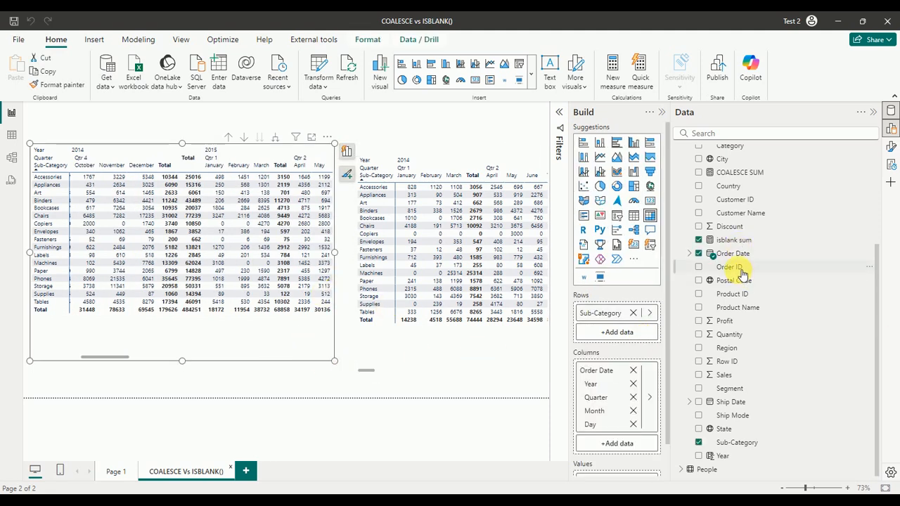
left_click(751, 241)
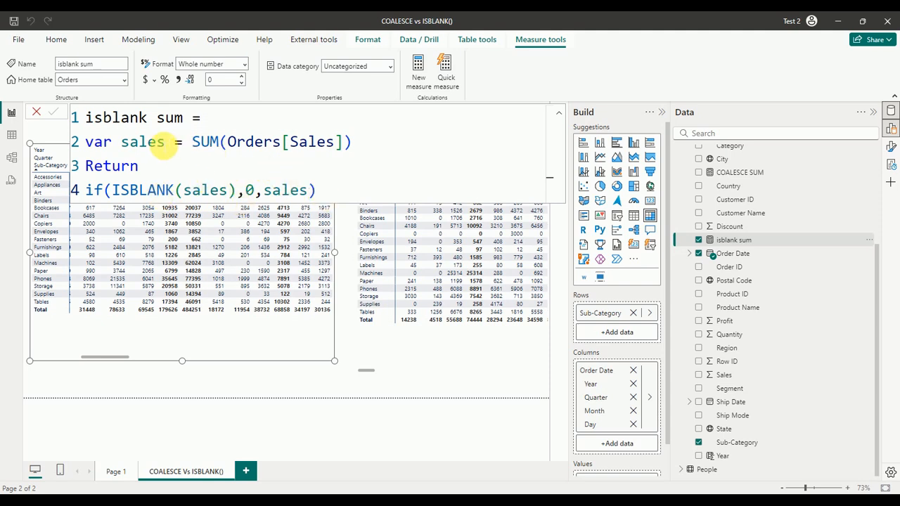
left_click(337, 198)
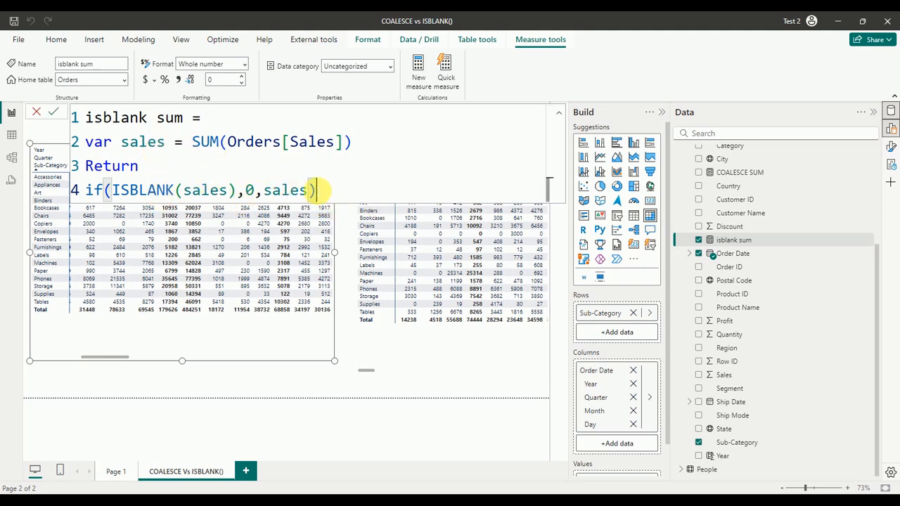
left_click(52, 113)
- Review the formula of the COALESCE SUM measure used in the second matrix, and switch to the COALESCE slide in PowerPoint
left_click(399, 365)
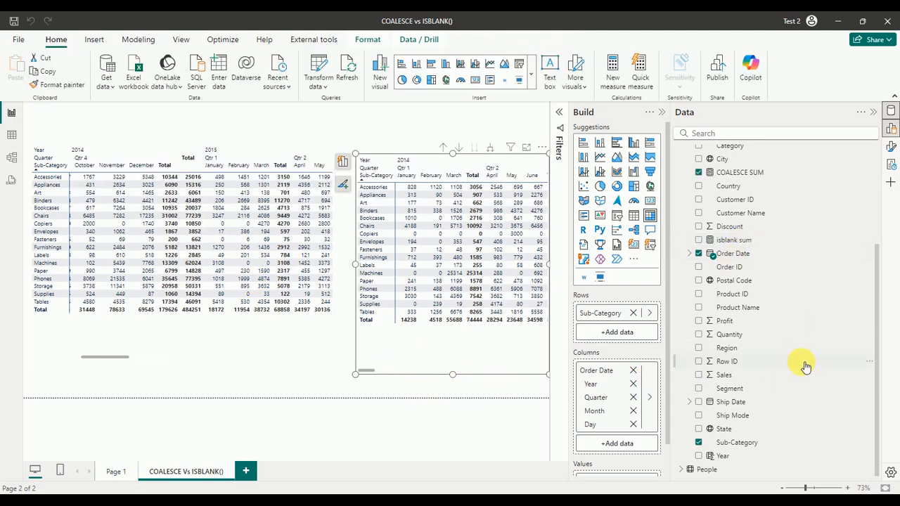
scroll(823, 380, "up", 3)
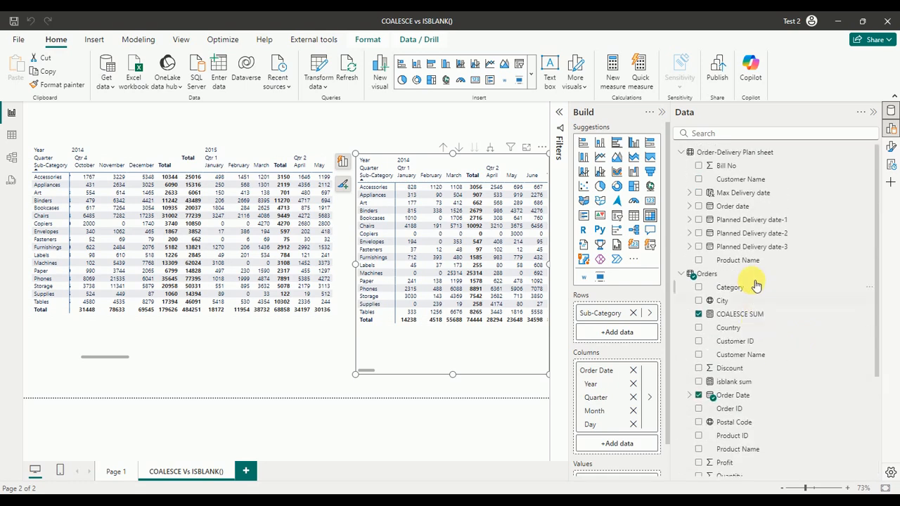
left_click(745, 315)
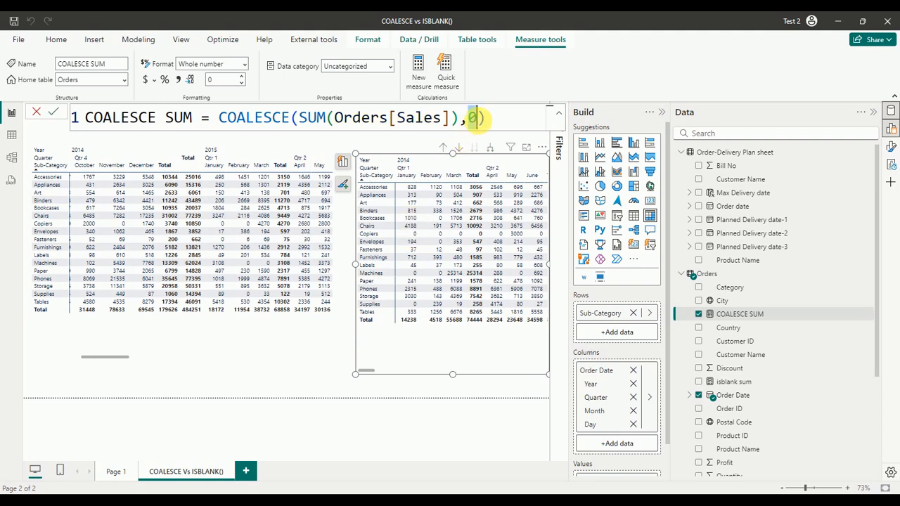
left_click(492, 119)
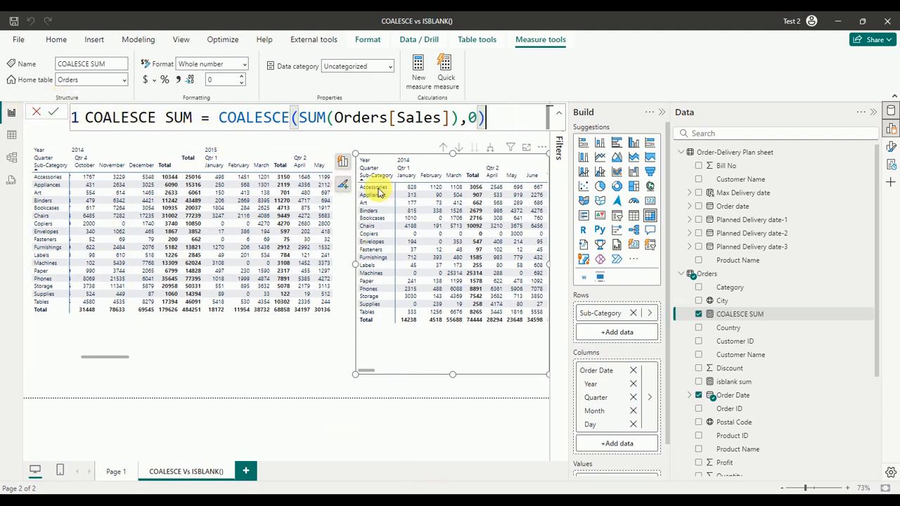
left_click(426, 492)
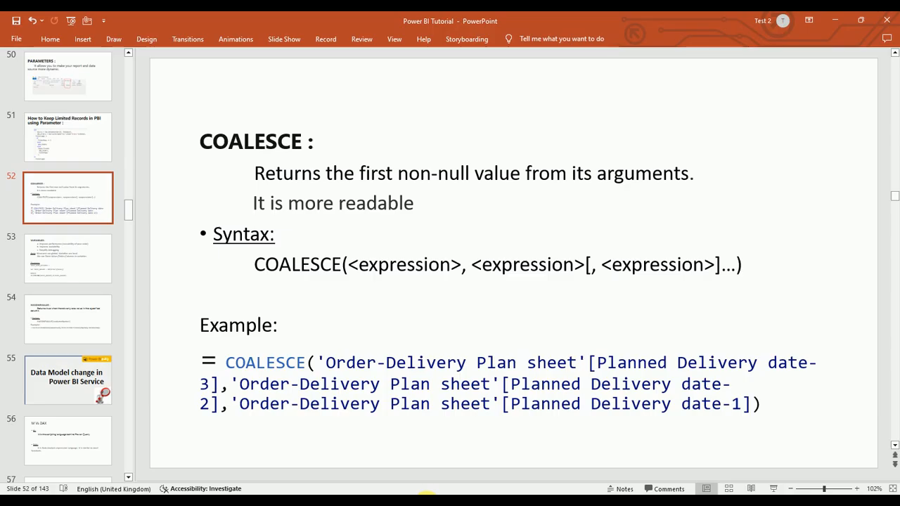